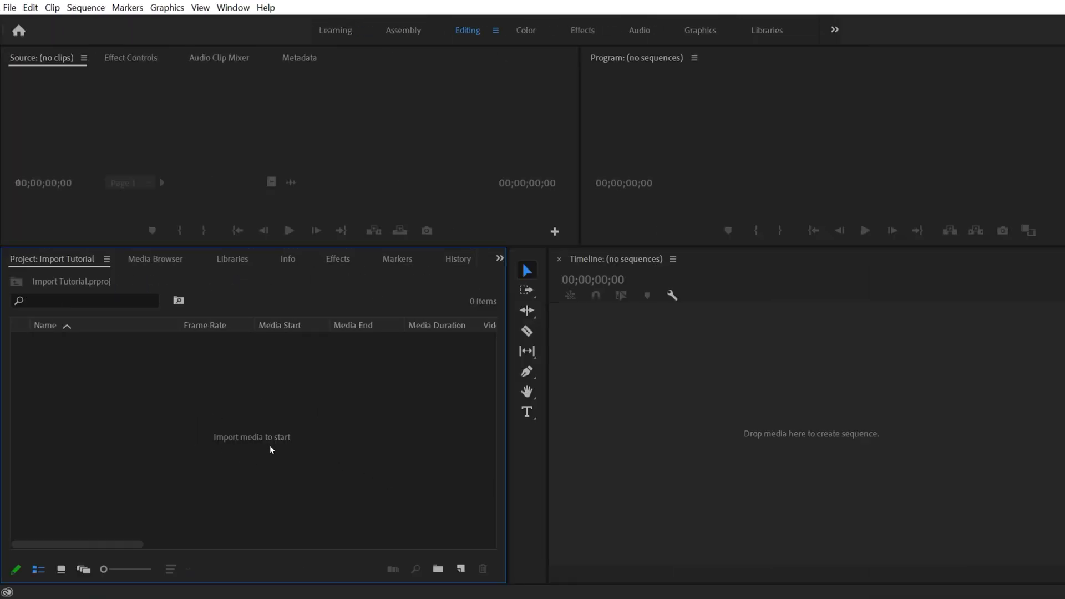
Double-click the empty Project panel to bring up the Import dialog.
double_click(254, 405)
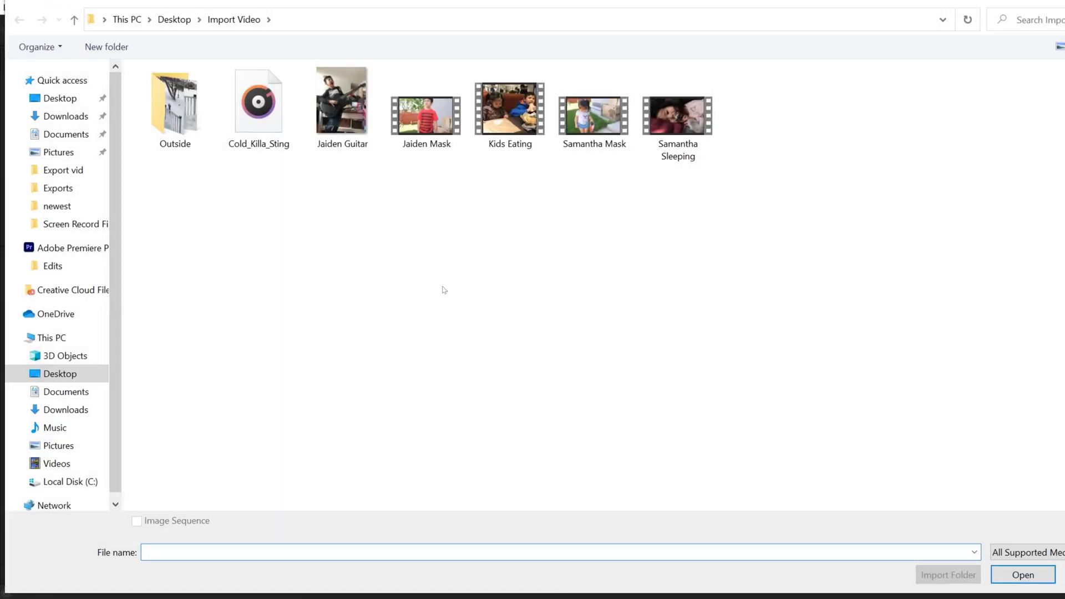
Go to Desktop > Import Video and select all its media files.
left_click(60, 375)
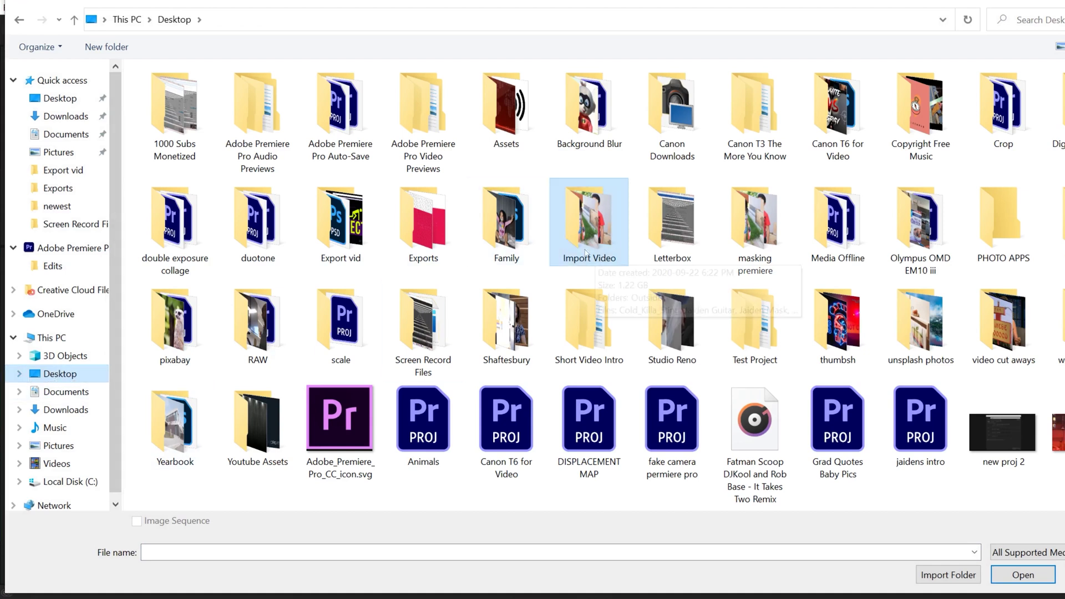
double_click(577, 217)
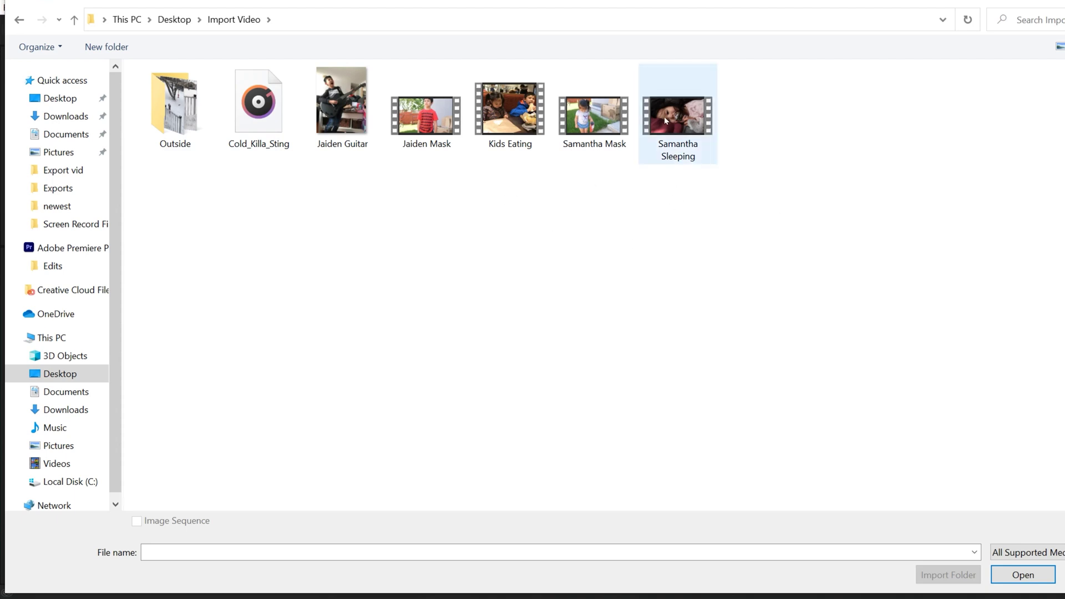
left_click(670, 138)
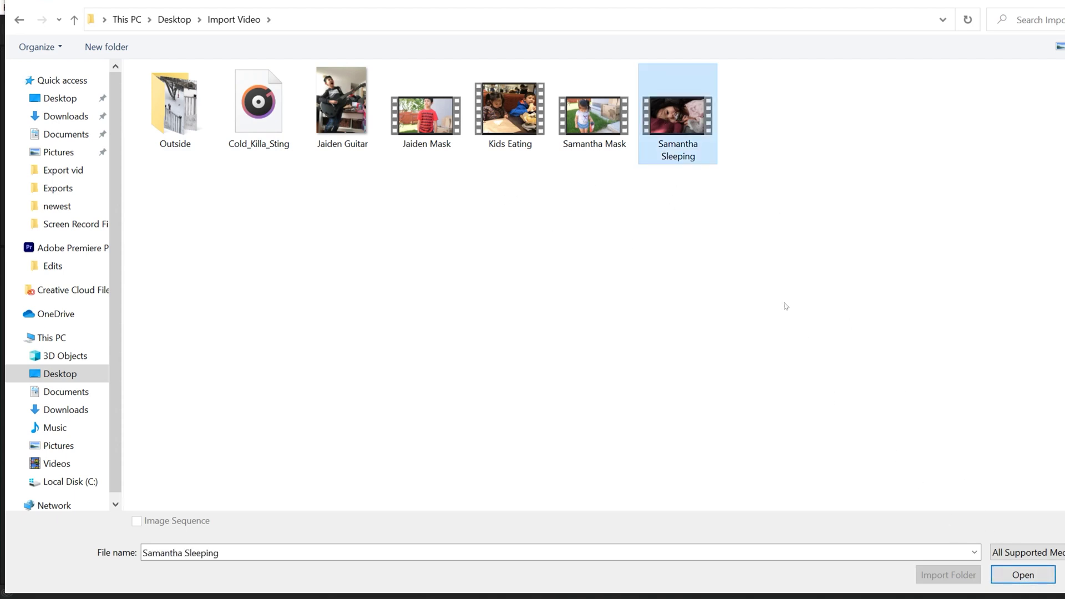
key("ctrl+a")
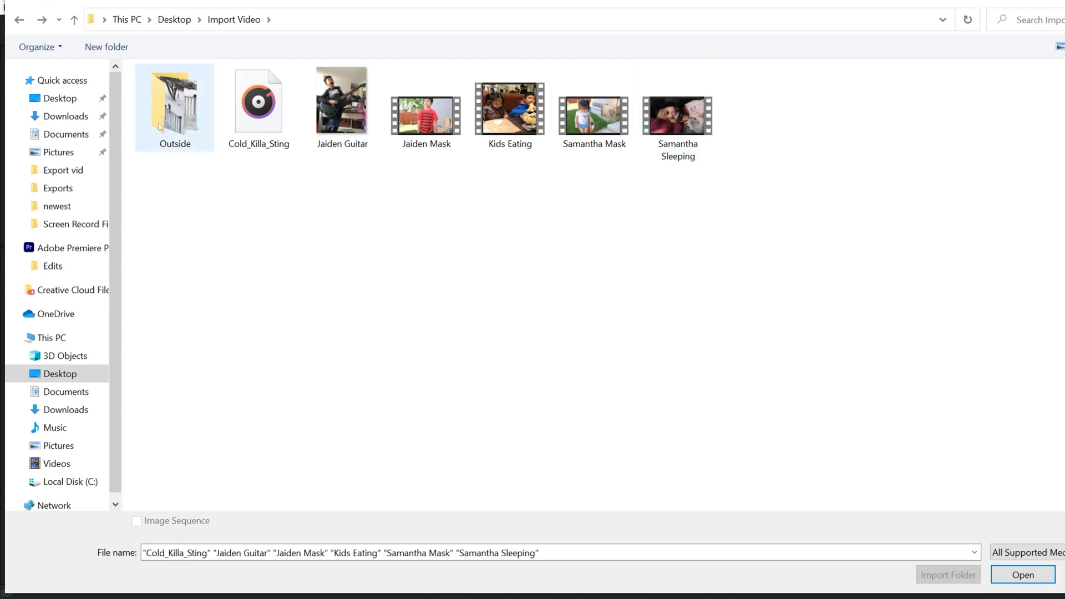
Check the Outside folder, then marquee-select every Import Video item including Outside.
left_click_drag(173, 99, 160, 102)
double_click(160, 101)
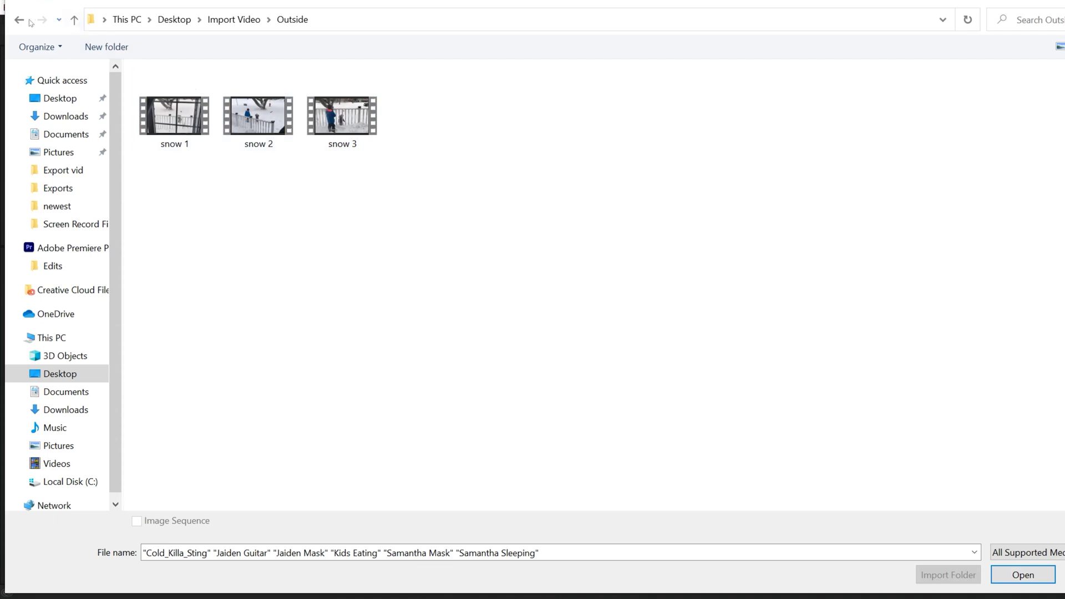
left_click(30, 22)
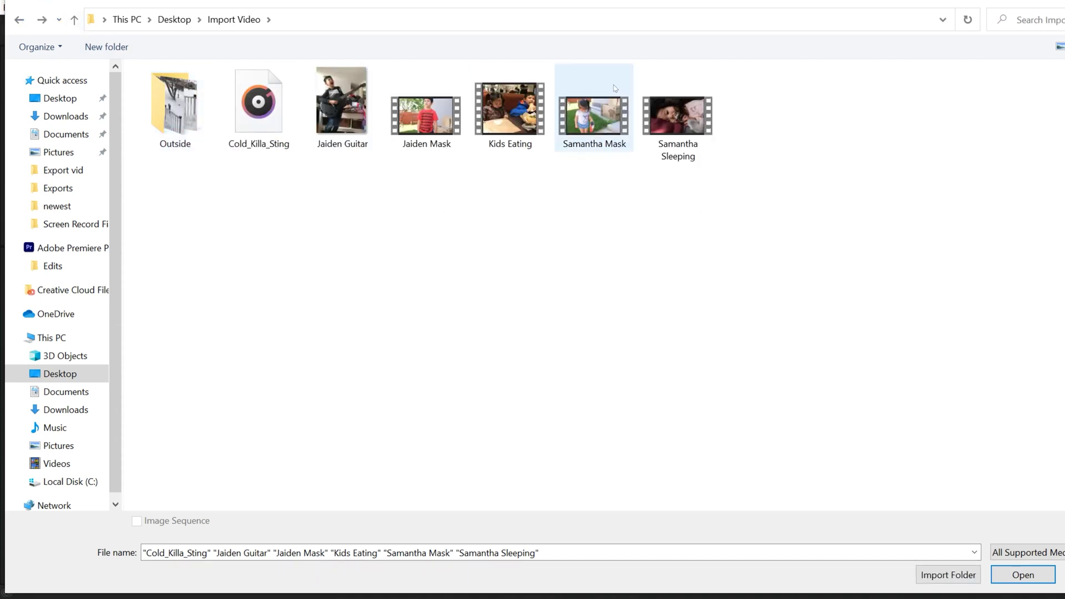
mouse_move(761, 189)
left_mouse_down()
mouse_move(367, 194)
mouse_move(161, 91)
mouse_move(167, 52)
left_mouse_up()
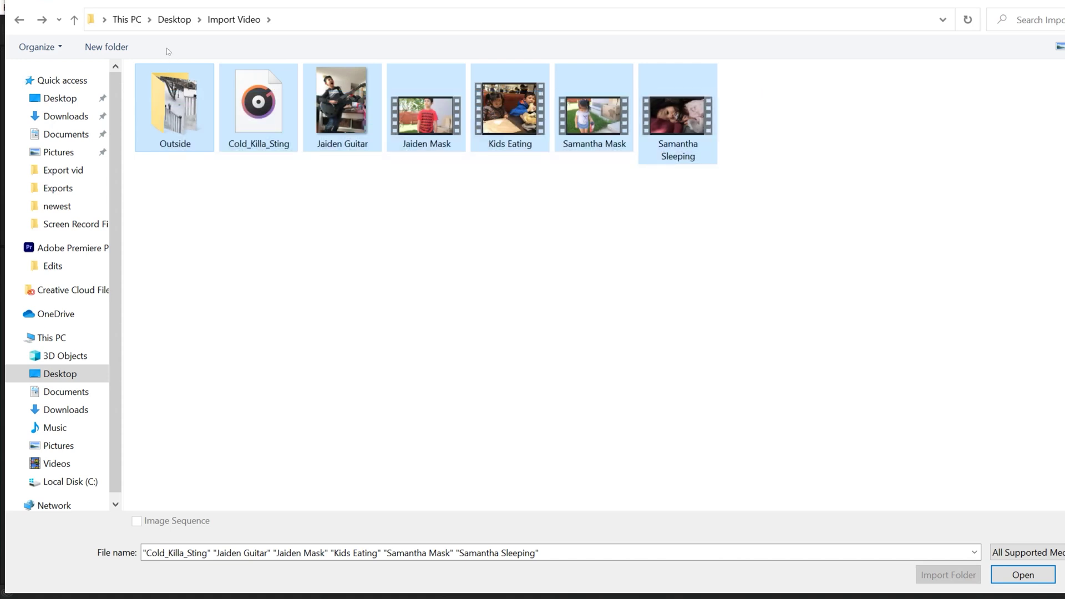
From the Desktop, import the whole Import Video folder with Import Folder.
left_click(173, 20)
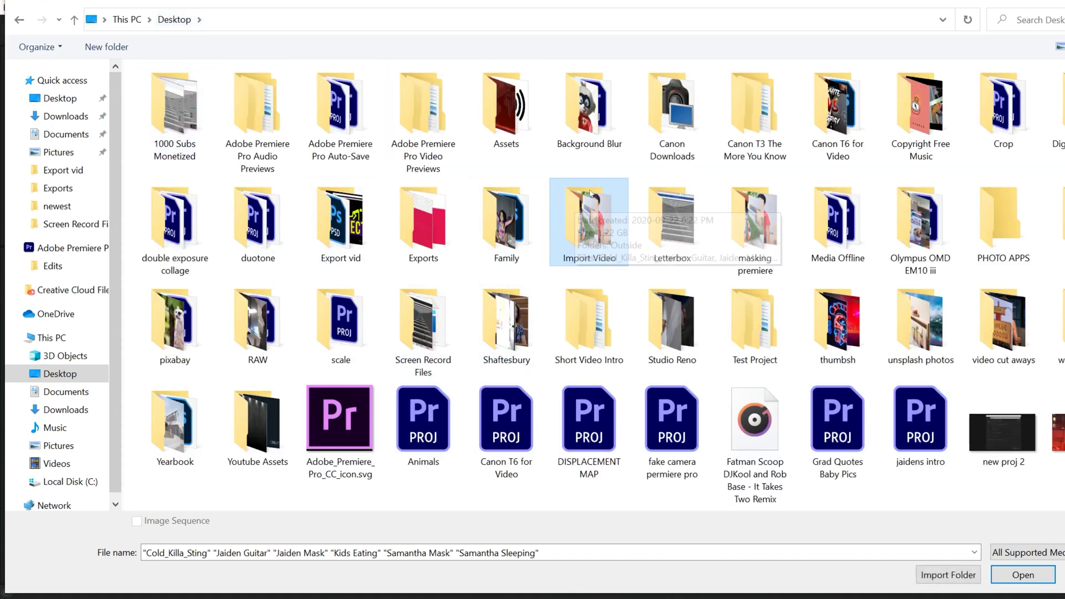
left_click(592, 215)
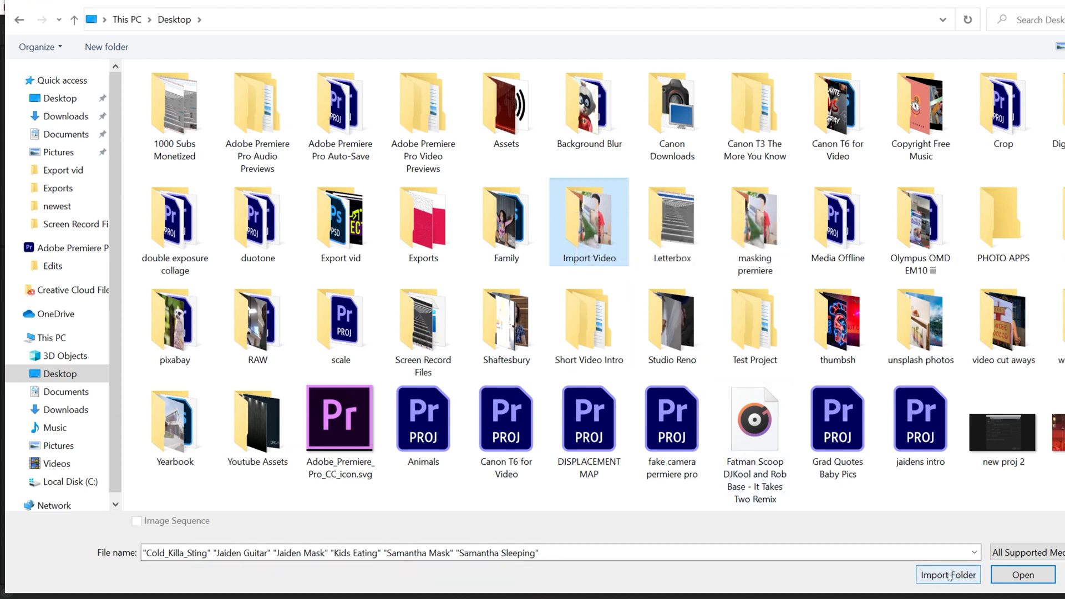
left_click(949, 575)
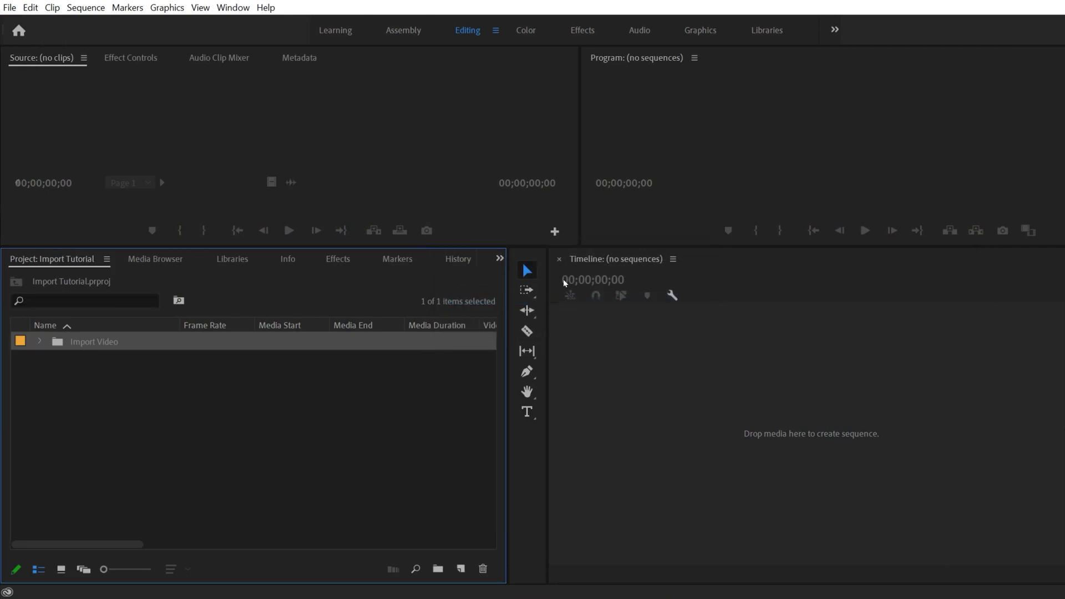
Expand the bin to check Cold_Killa_Sting, Jaiden Guitar, Jaiden Mask, Kids Eating and Outside's snow clips.
left_click(39, 342)
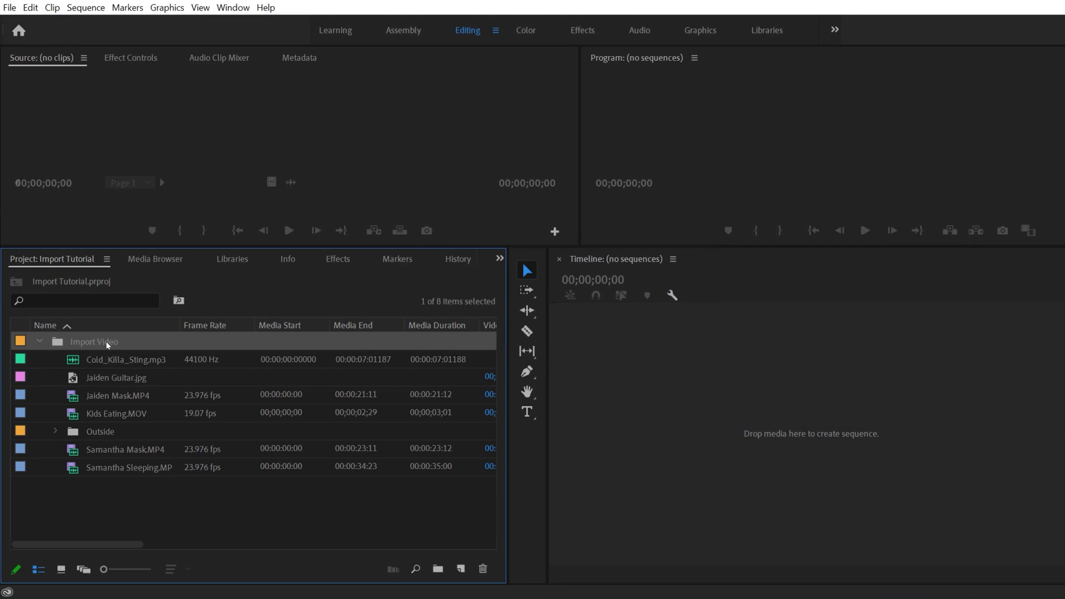
left_click(97, 361)
left_click(98, 382)
left_click(100, 400)
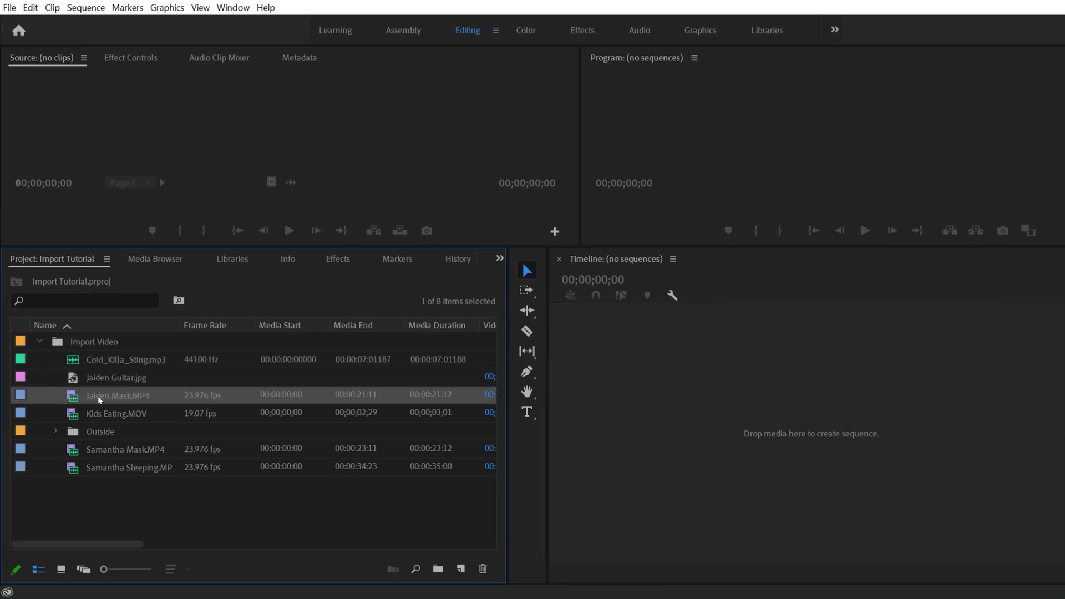
left_click(102, 416)
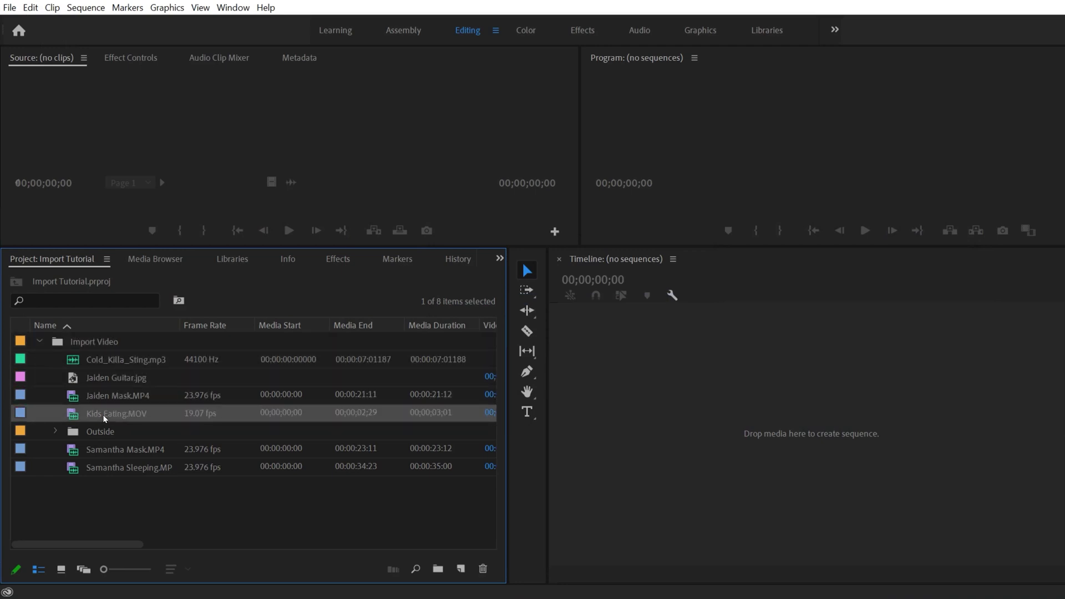
left_click(56, 432)
left_click(117, 454)
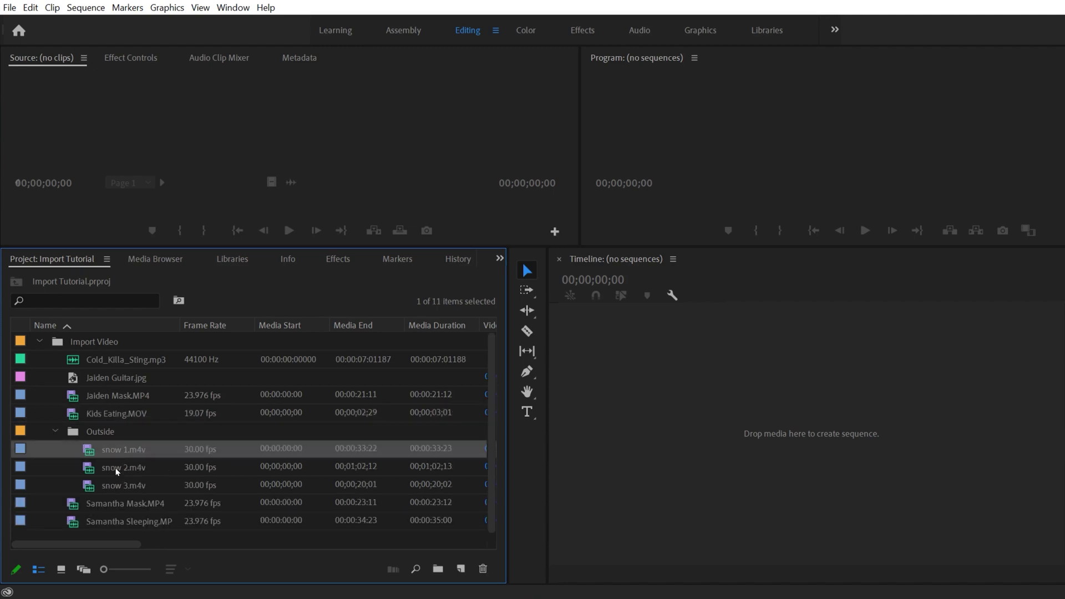
left_click(55, 433)
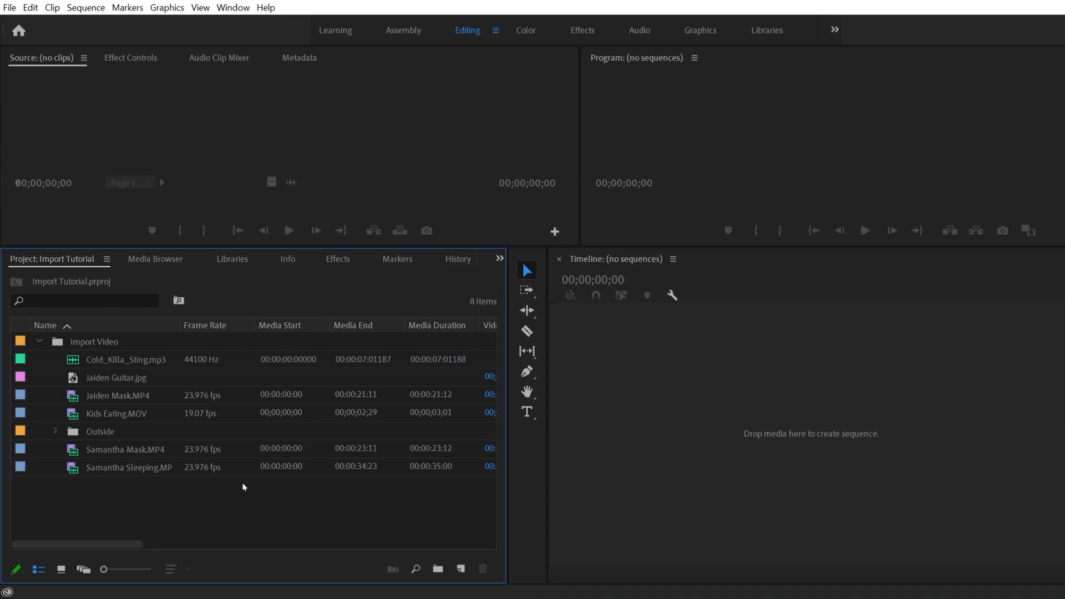
Re-import clips from Import Video, such as Kids Eating, via File > Import and Ctrl+I.
left_click(10, 8)
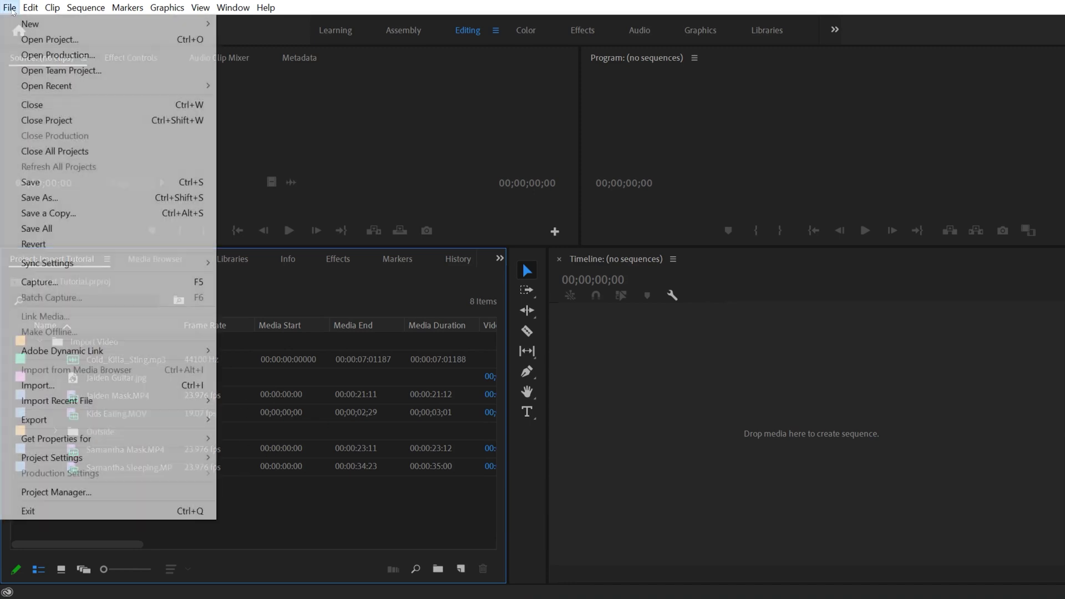
left_click(43, 385)
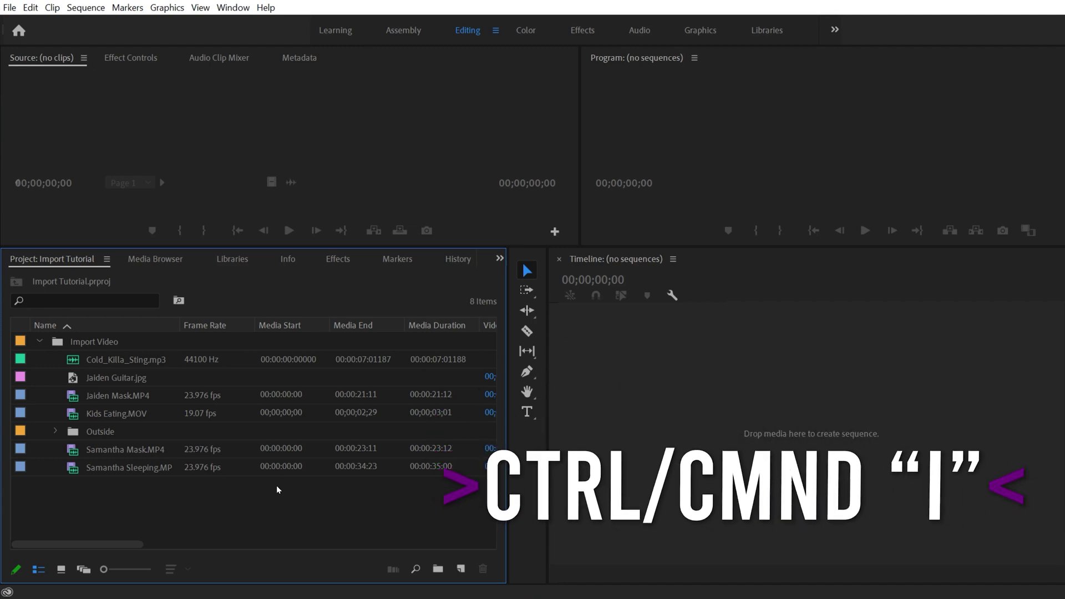
key("ctrl+i")
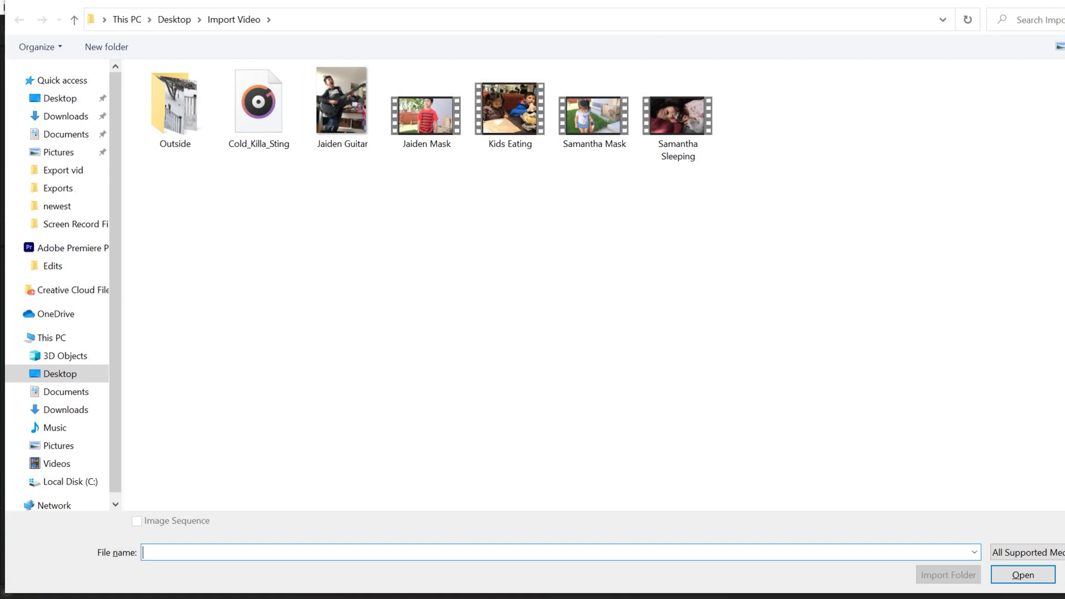
left_click(509, 113)
left_click(593, 117)
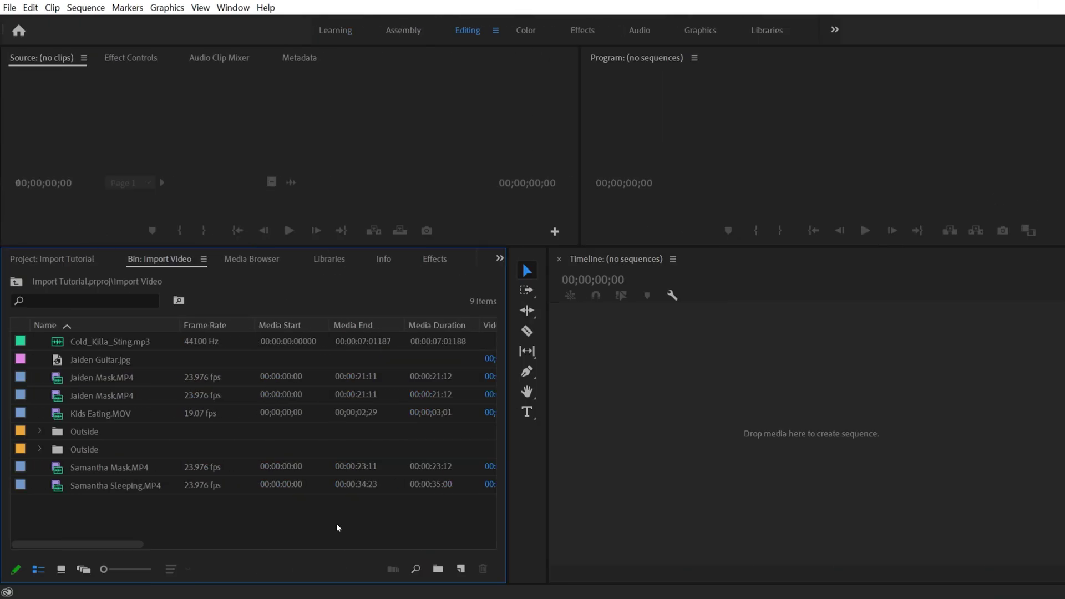
In the Media Browser, expand C: > Users > user > Desktop and show Import Video's contents.
left_click(242, 261)
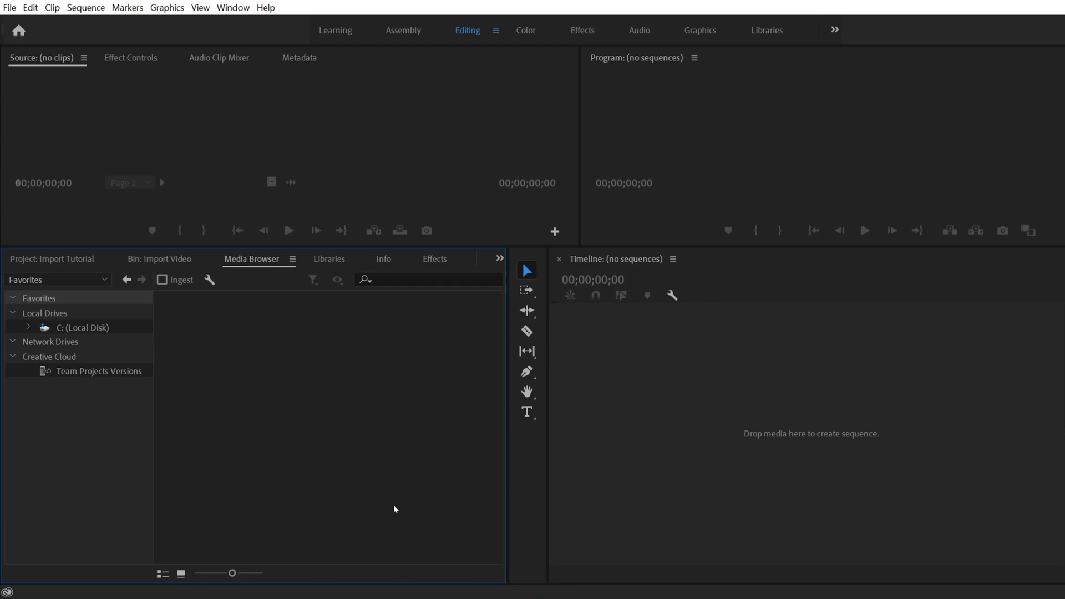
key("alt+Tab")
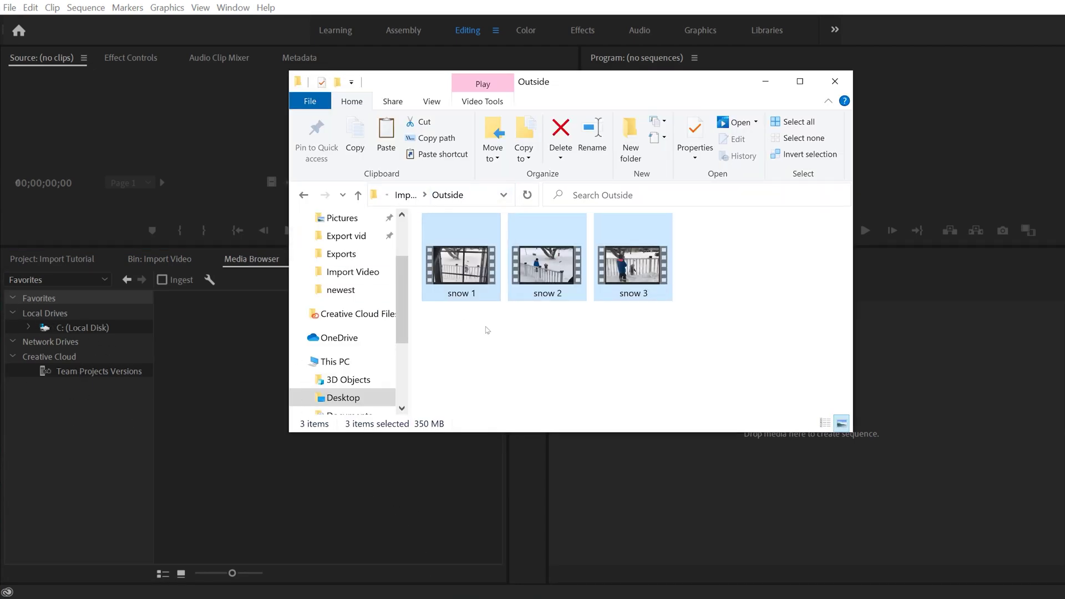
left_click(114, 447)
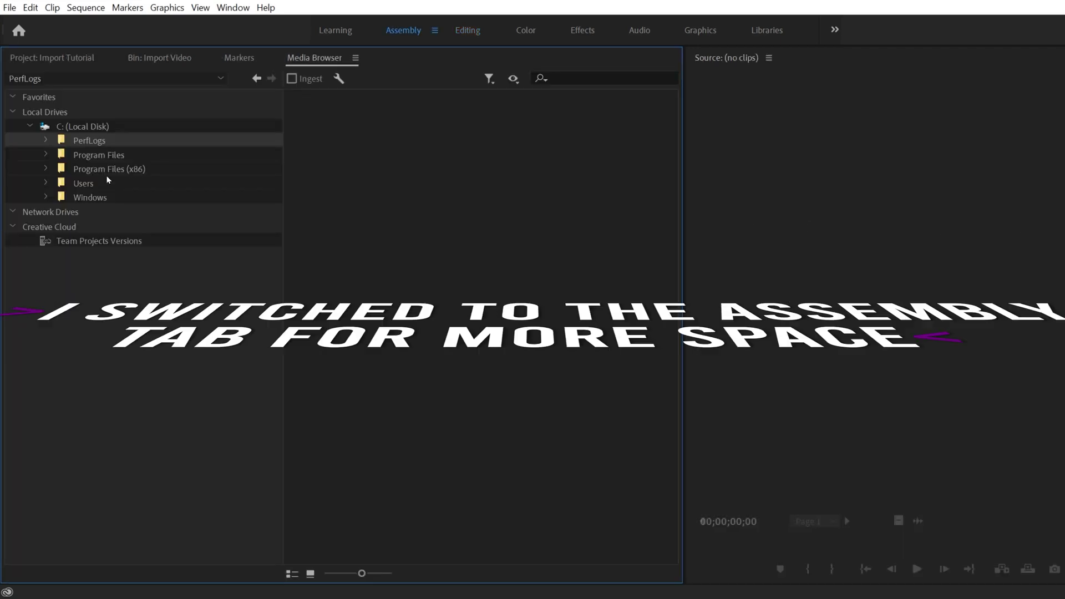
left_click(46, 183)
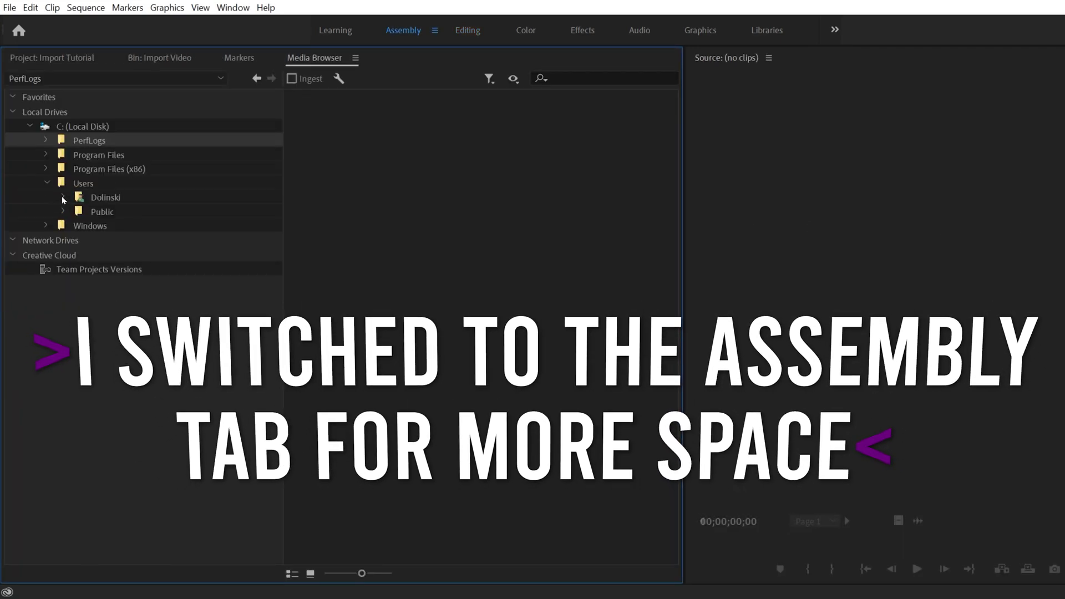
left_click(63, 196)
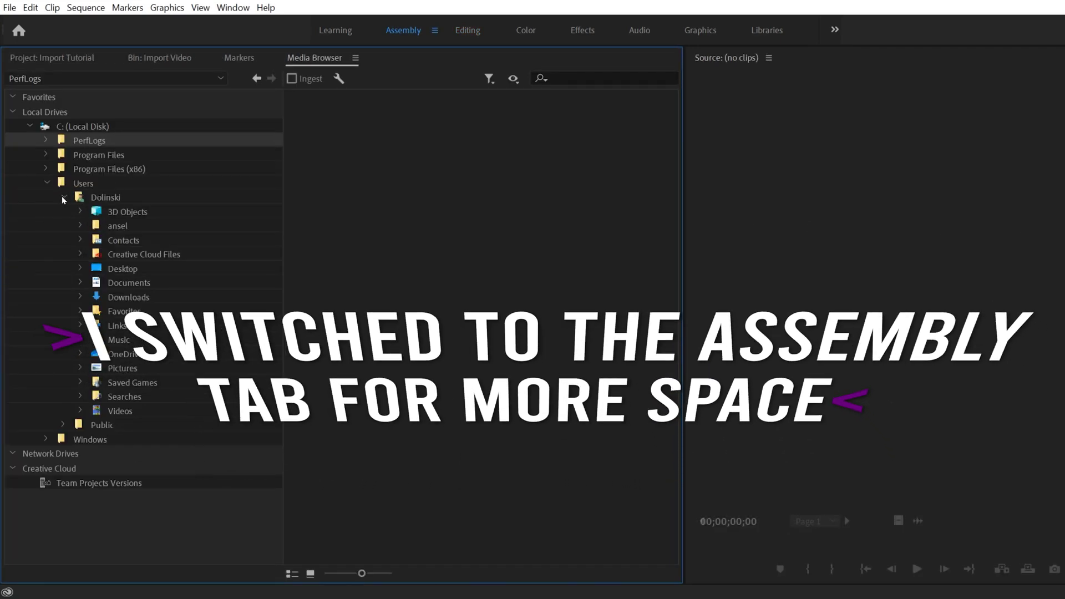
left_click(81, 269)
scroll(181, 389, "down", 1)
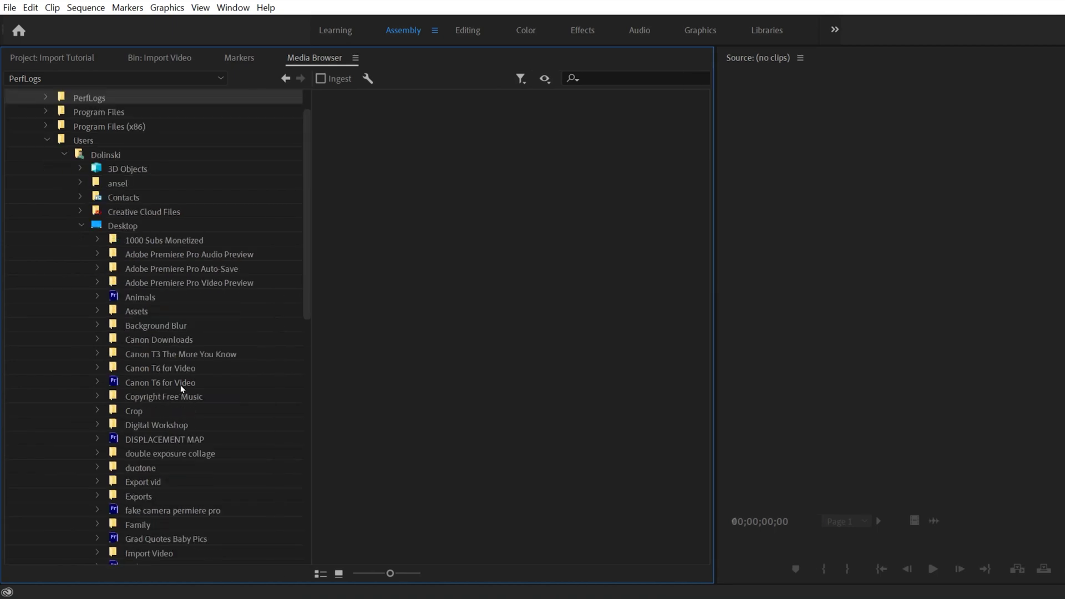
left_click(145, 553)
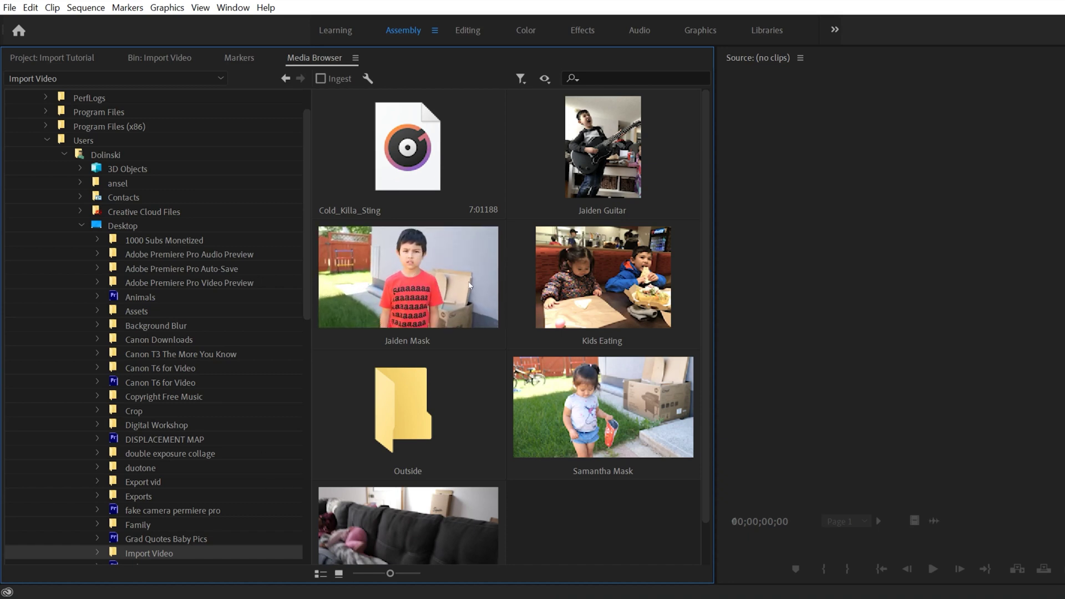
Import Jaiden Mask, Kids Eating and Jaiden Guitar from the Media Browser's right-click menu.
left_click(376, 271)
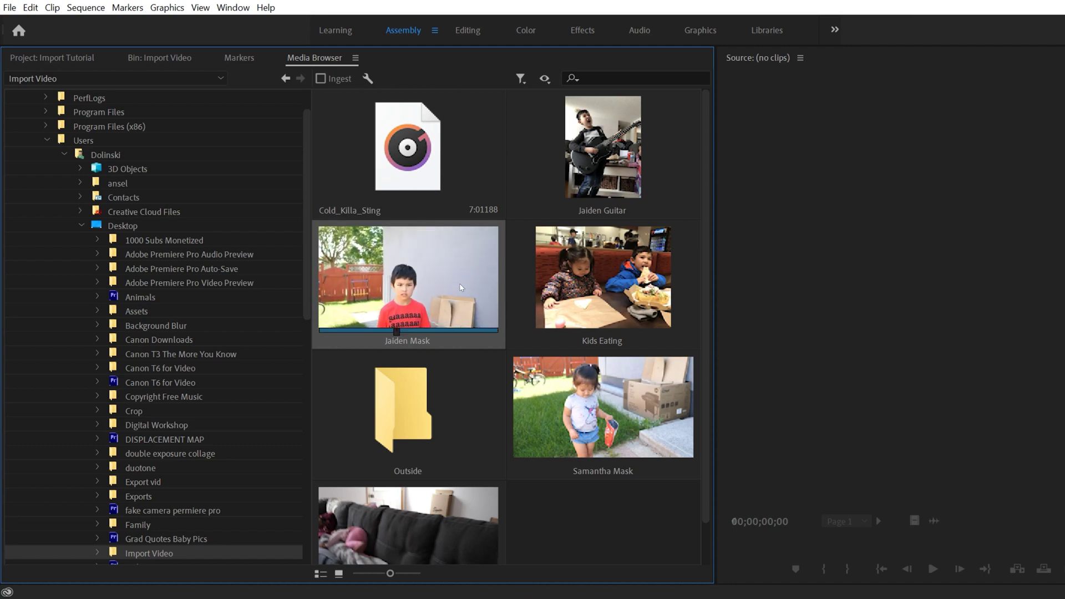
left_click(599, 264)
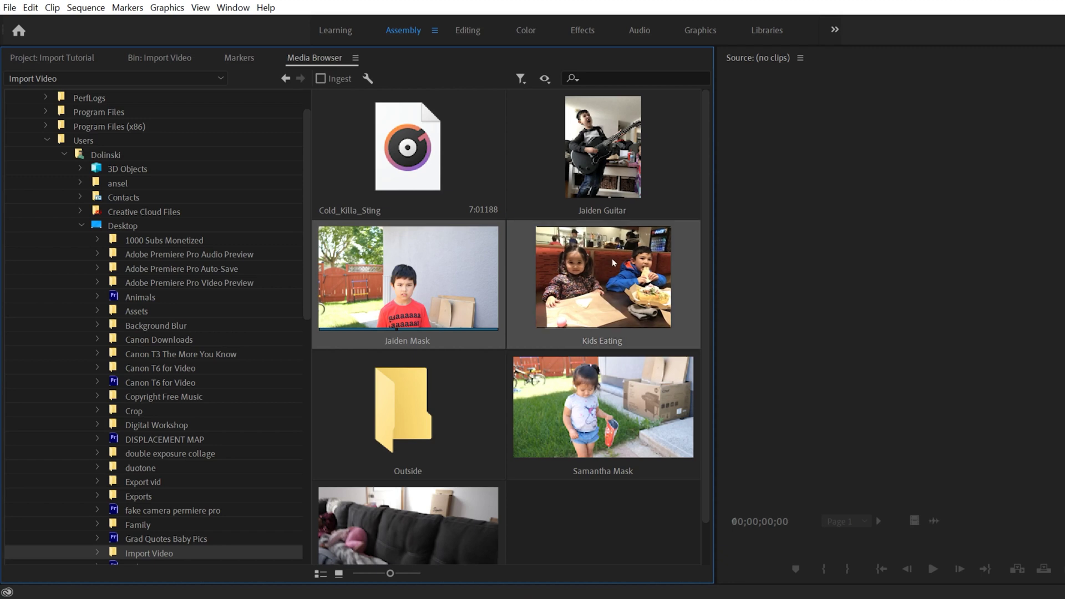
left_click(597, 149, "ctrl")
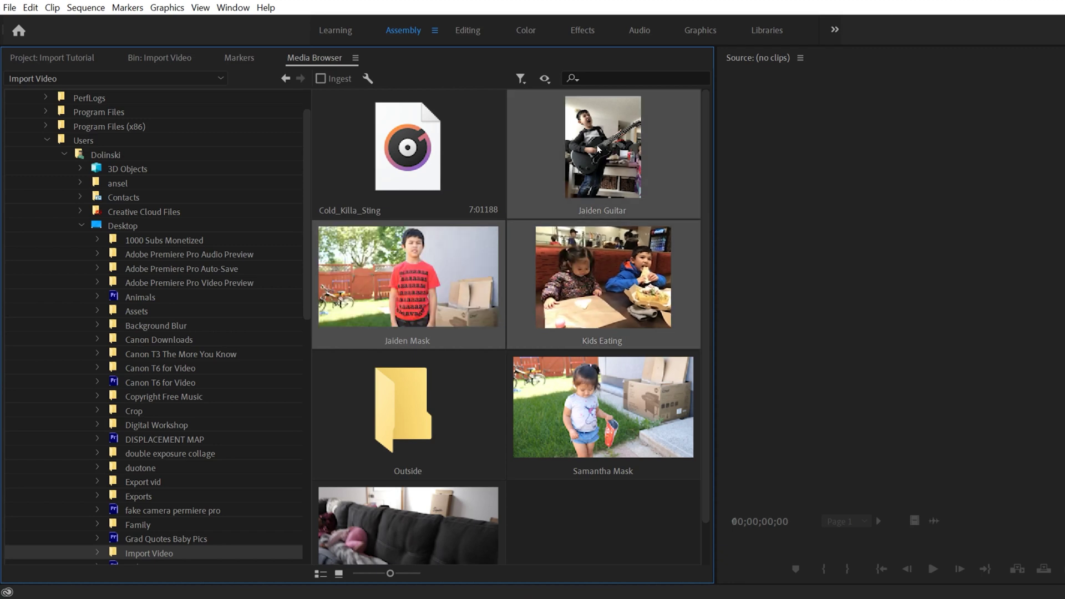
right_click(540, 148)
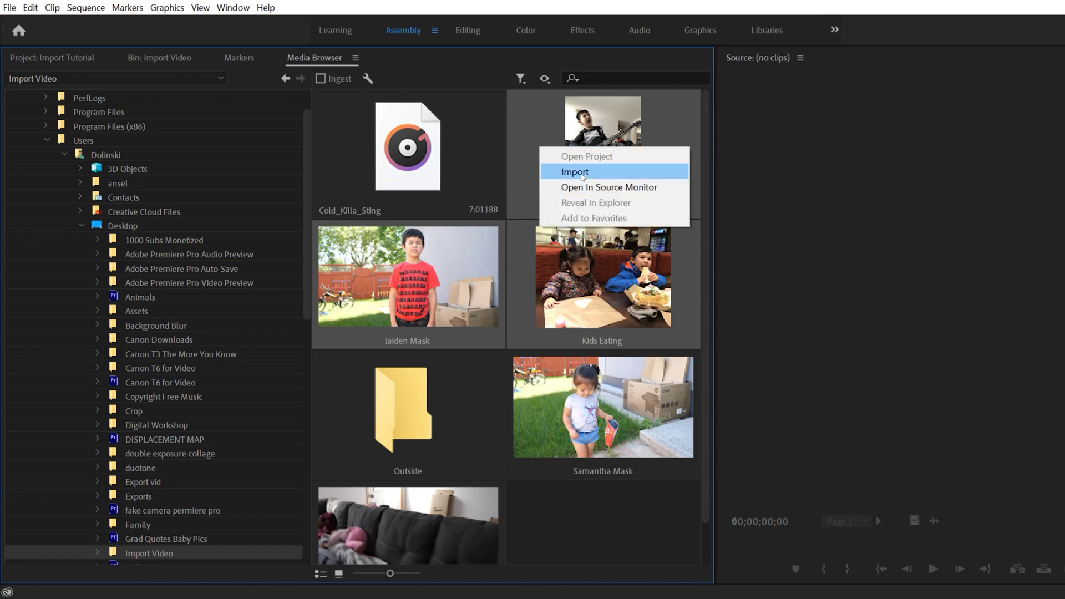
left_click(583, 172)
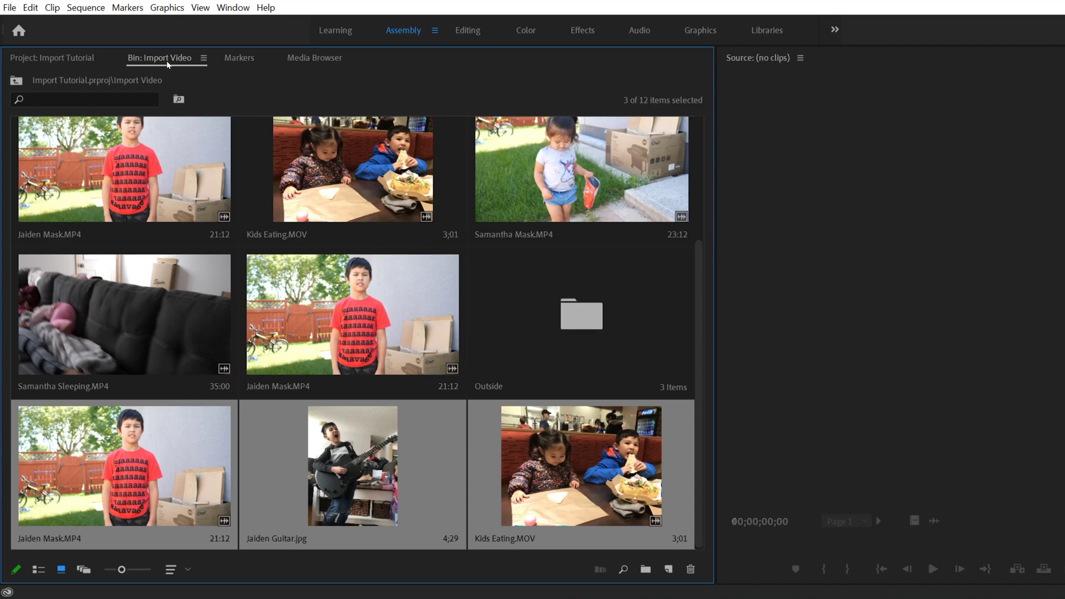
left_click(52, 56)
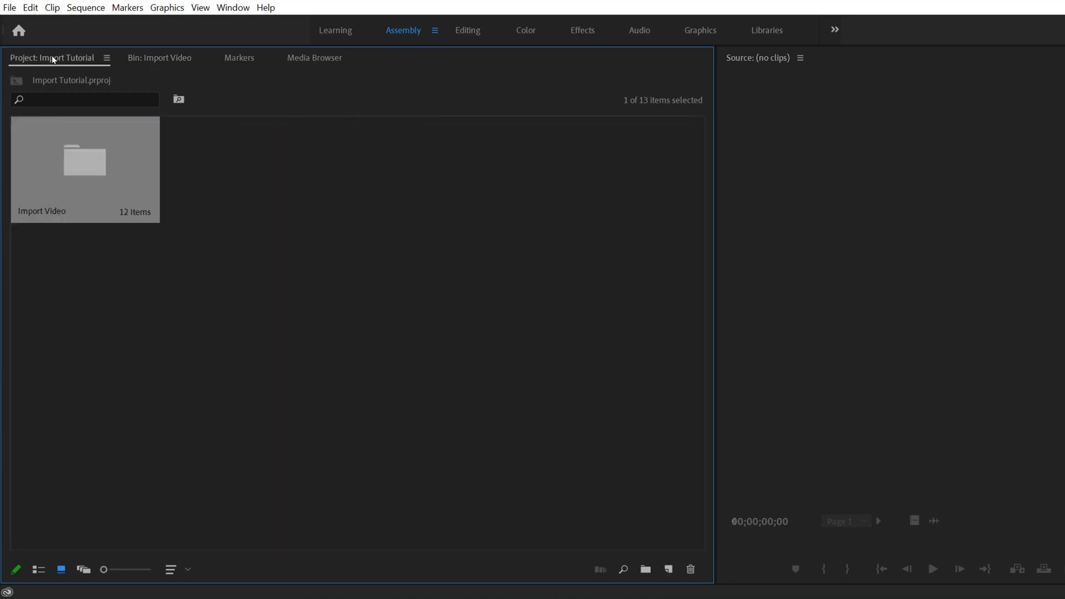
double_click(79, 162)
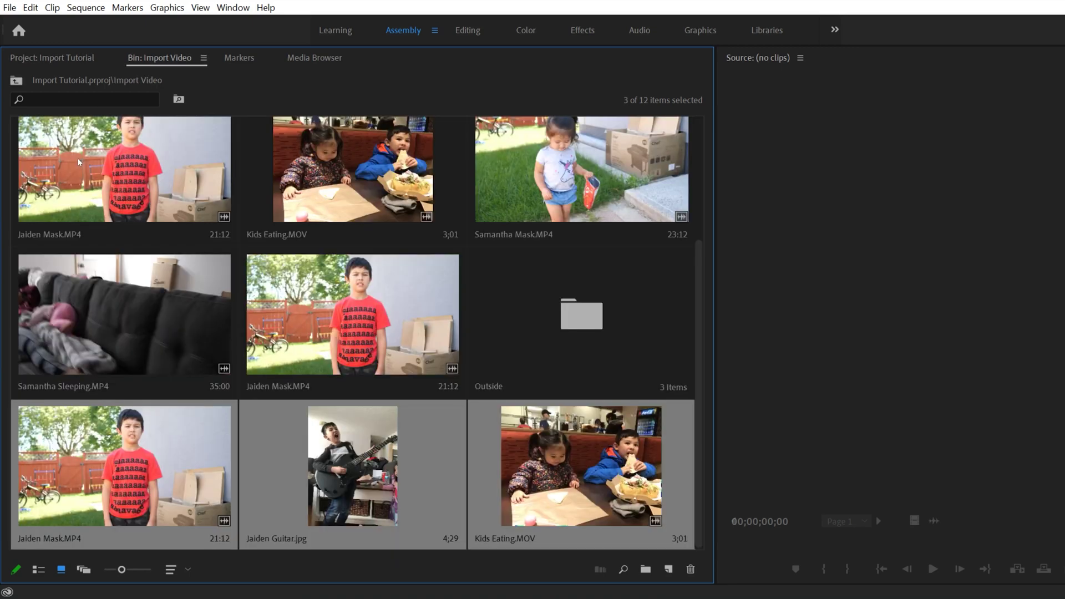
left_click(38, 570)
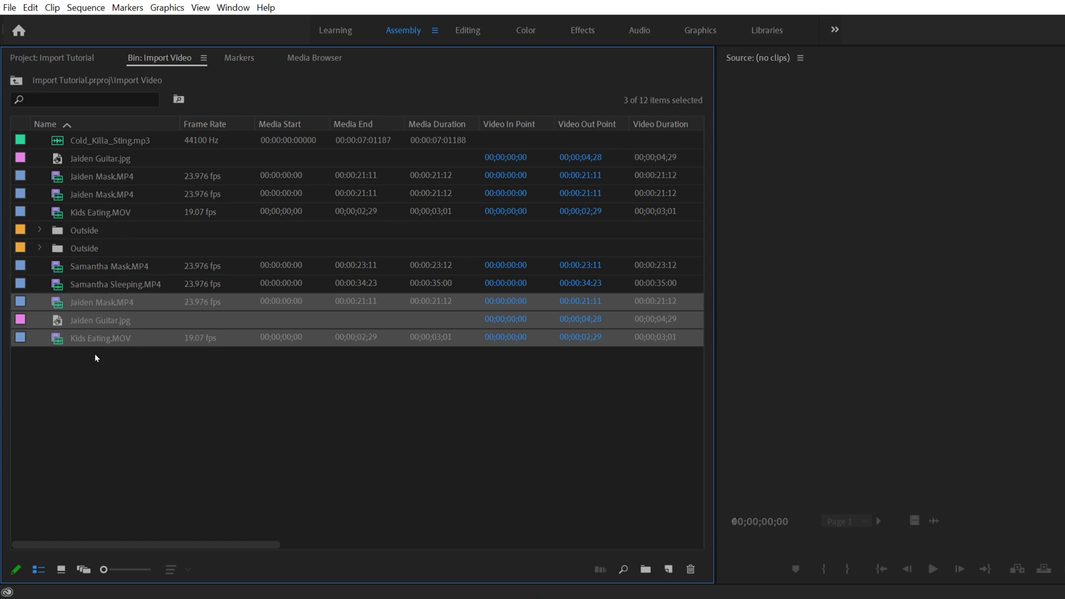
left_click(46, 125)
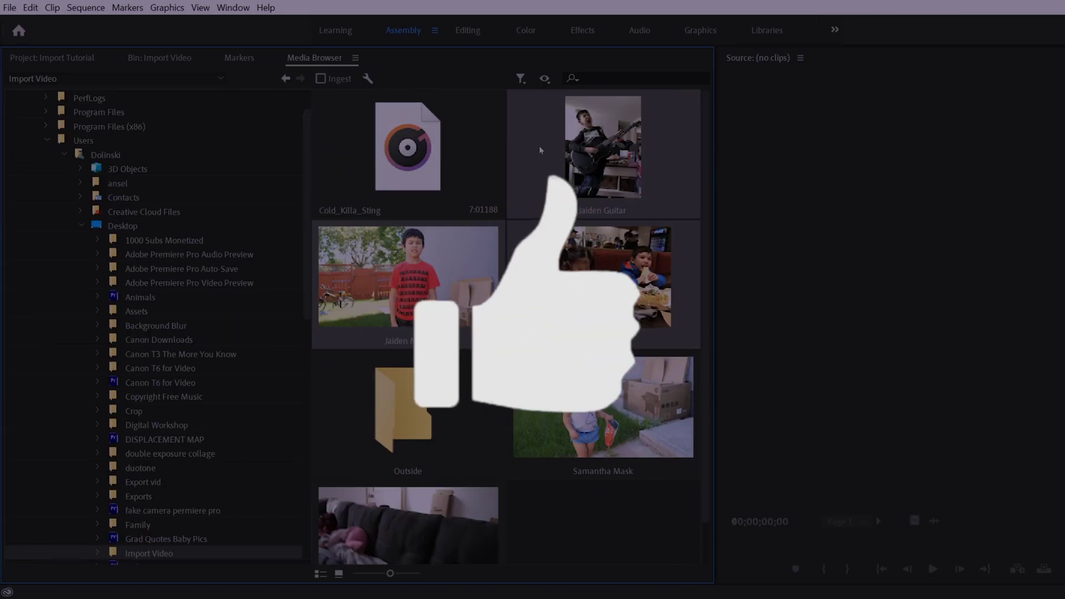
right_click(540, 148)
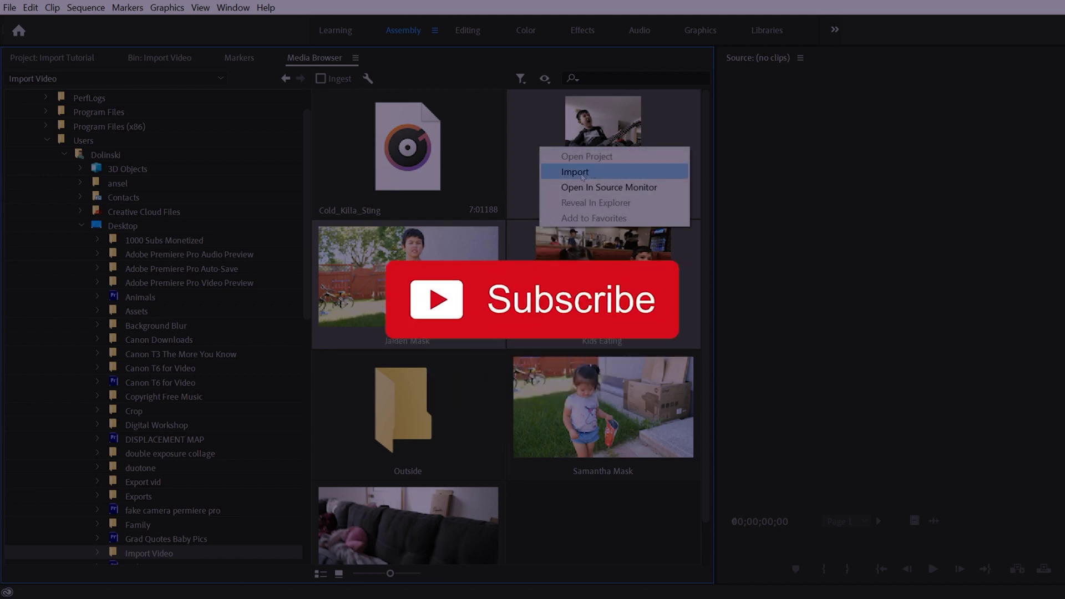
left_click(586, 176)
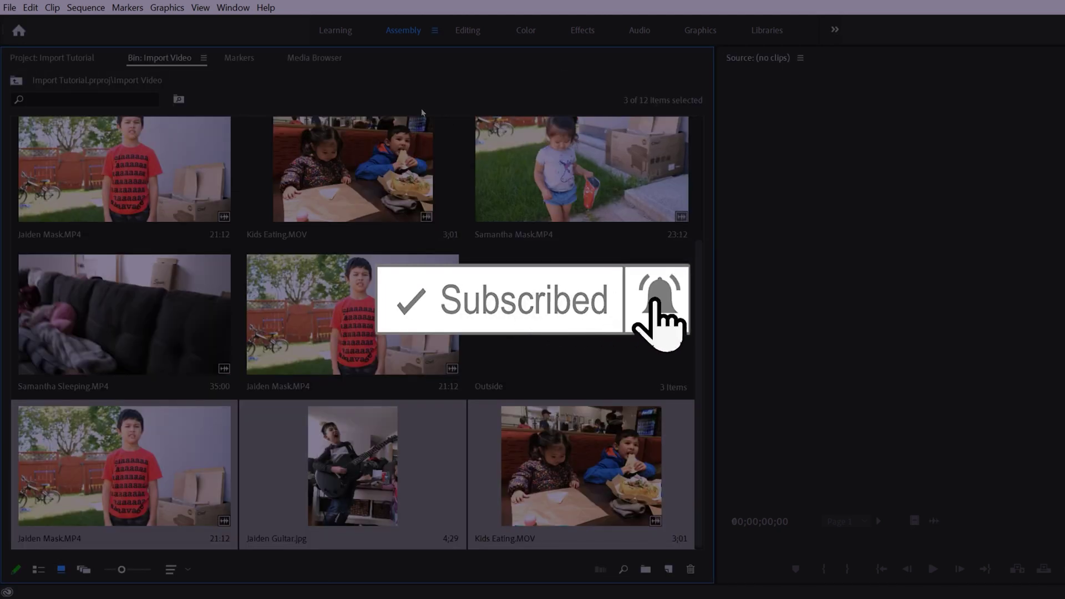